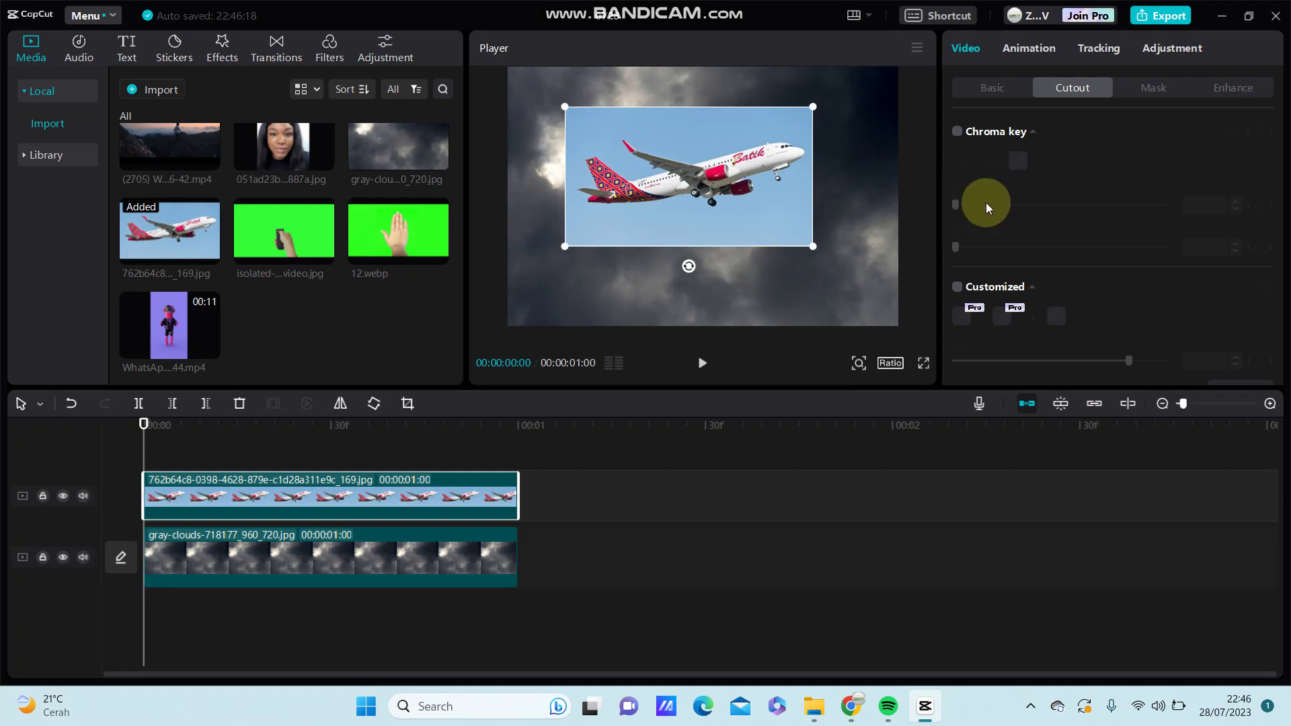
Step: Enable Chroma key on the airplane clip, pick the sky blue, and set strength to 7
left_click(961, 132)
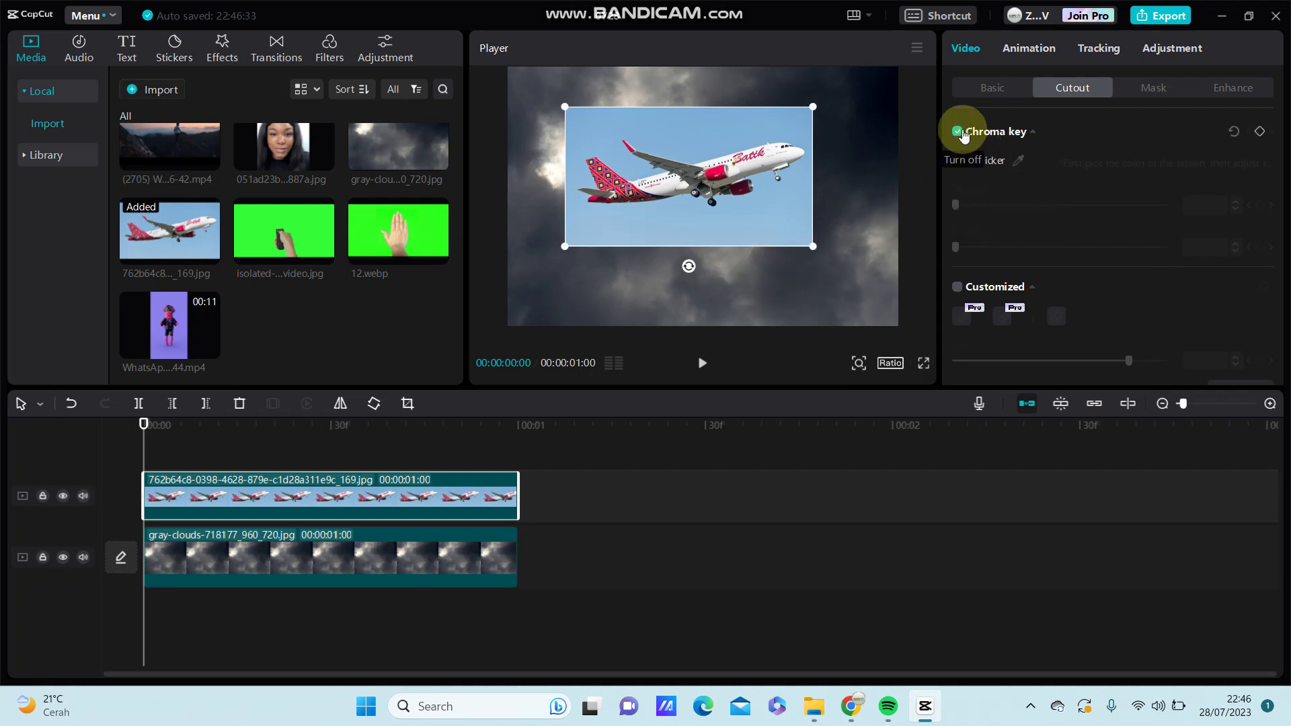
left_click(1017, 160)
left_click(787, 215)
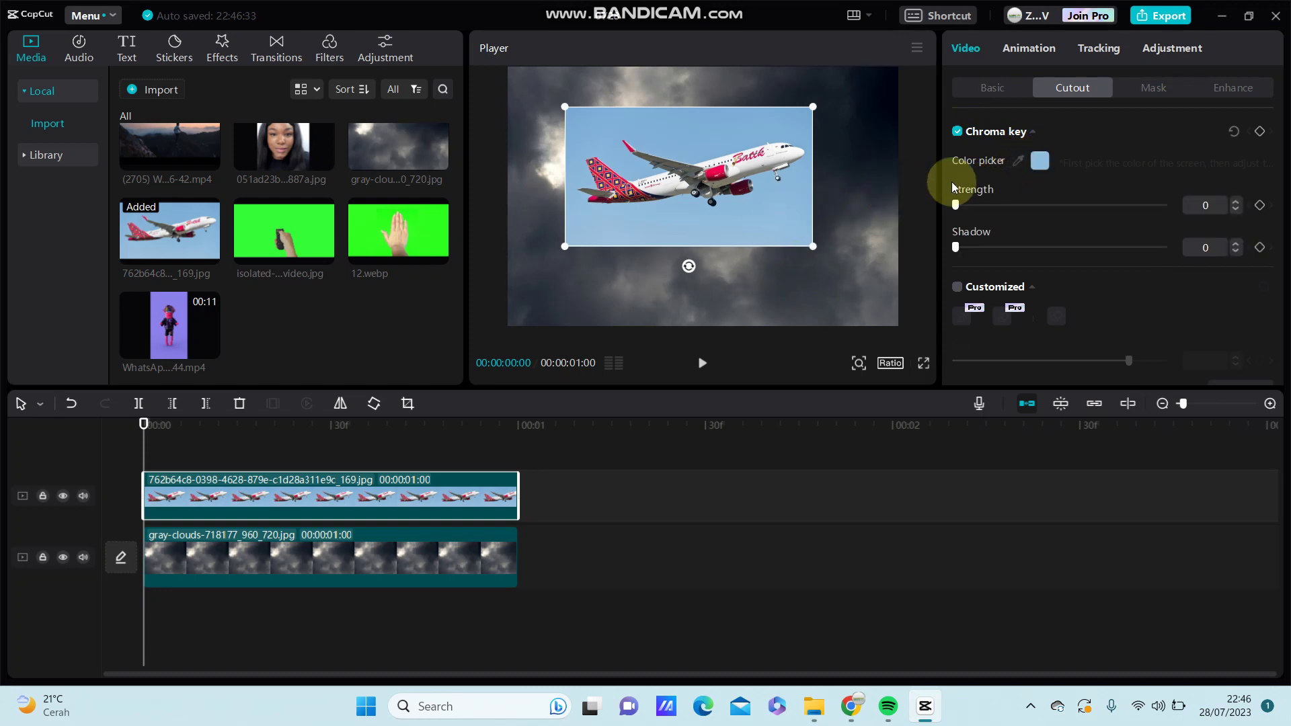
left_click(958, 205)
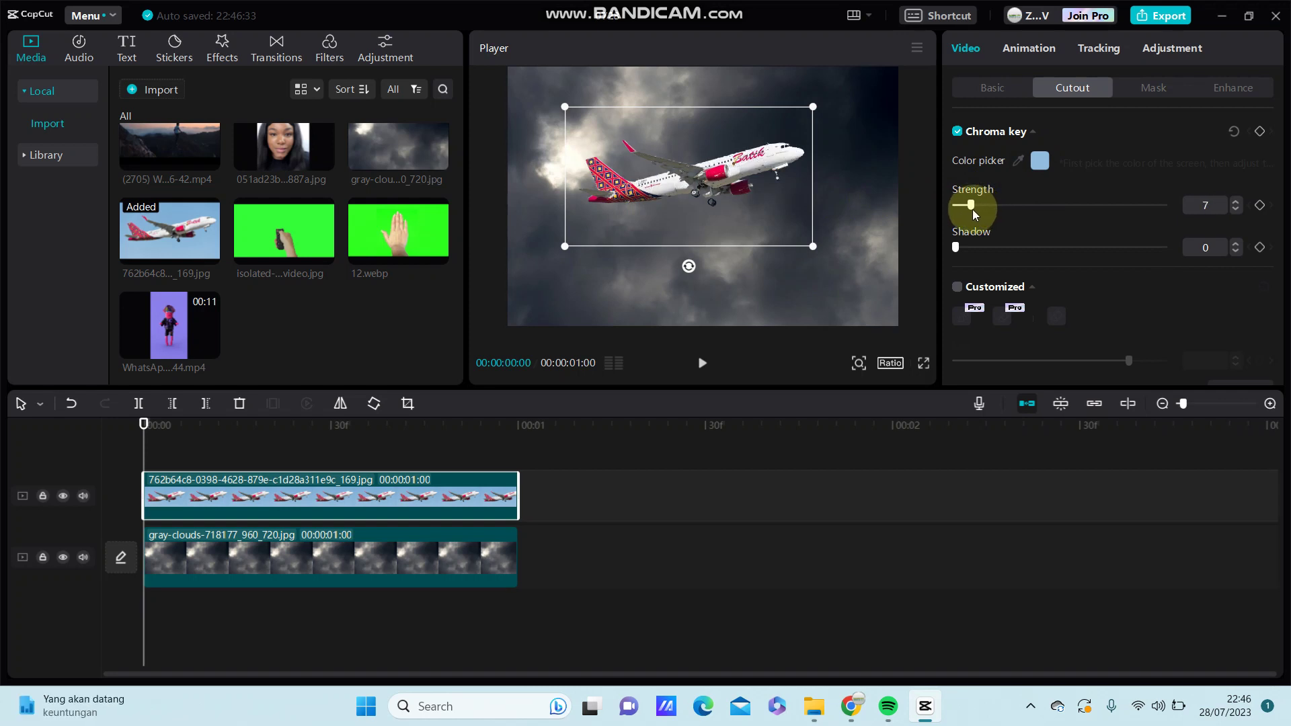
Step: Set key strength 4 and shadow 7, shrink the airplane to the upper left, and select the clouds clip
left_click_drag(972, 215, 966, 208)
left_click(959, 244)
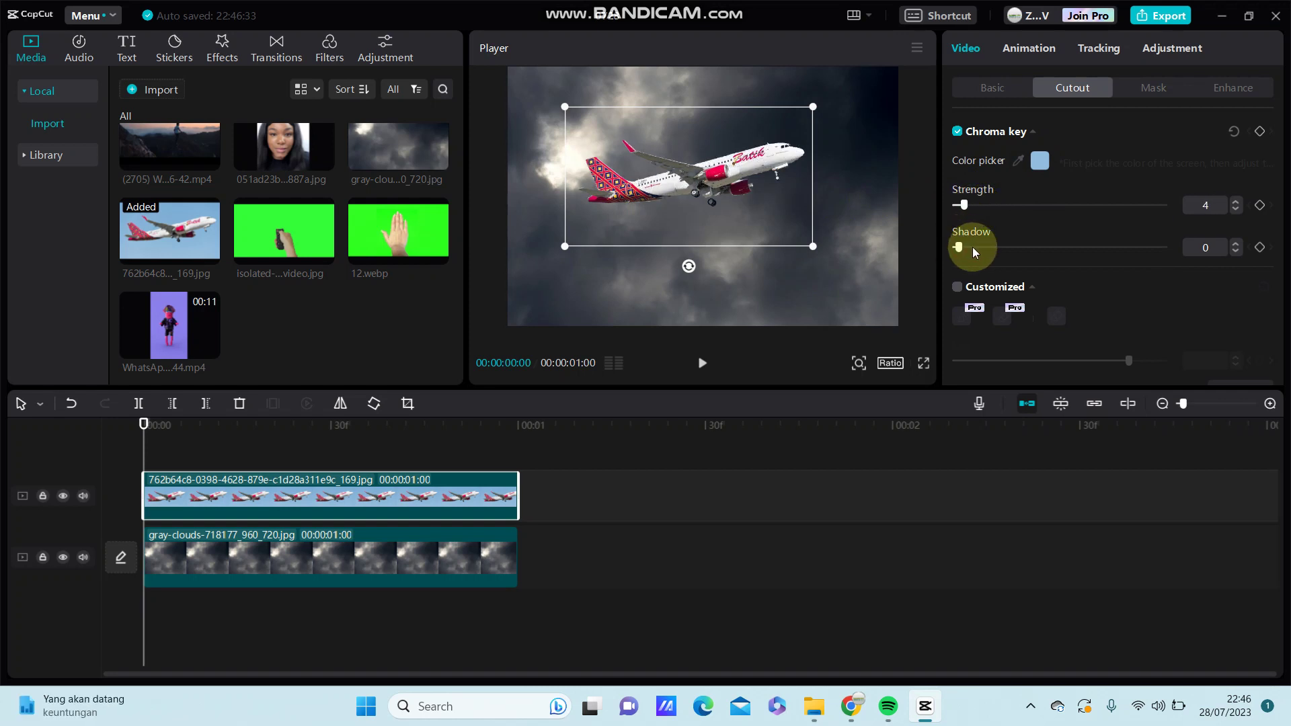
left_click_drag(814, 246, 620, 173)
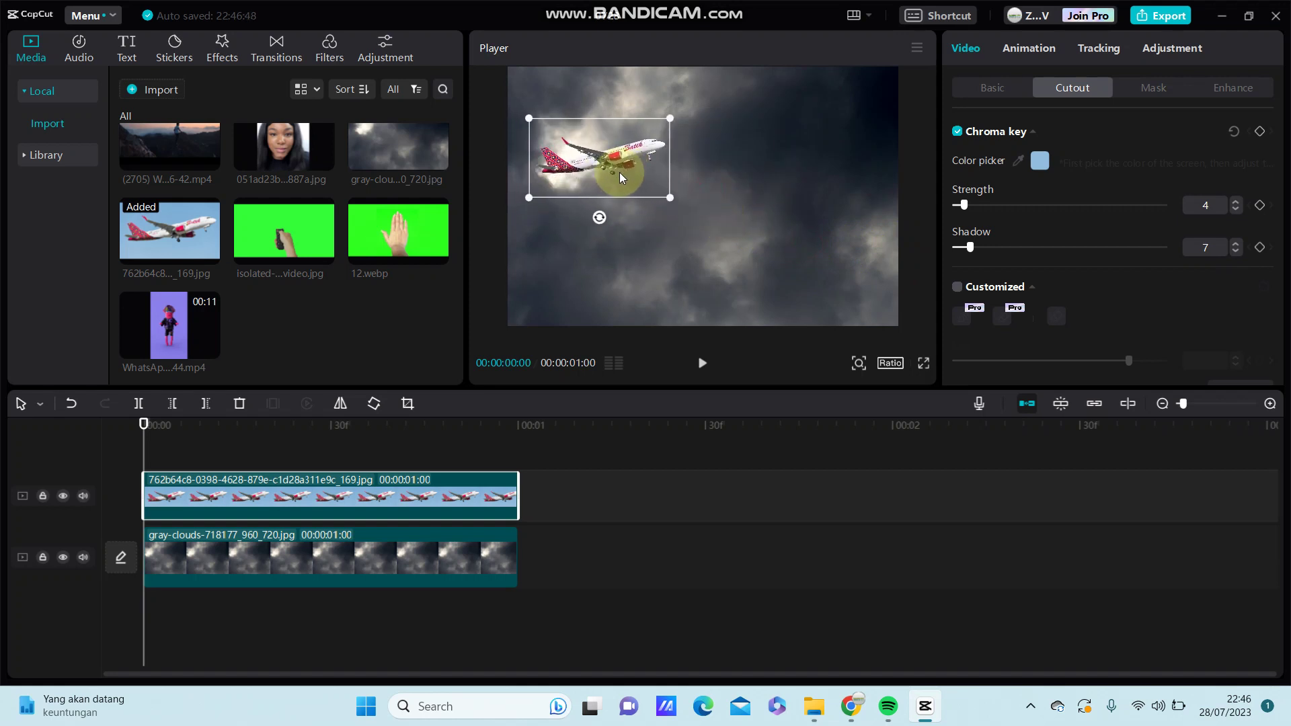
left_click(818, 172)
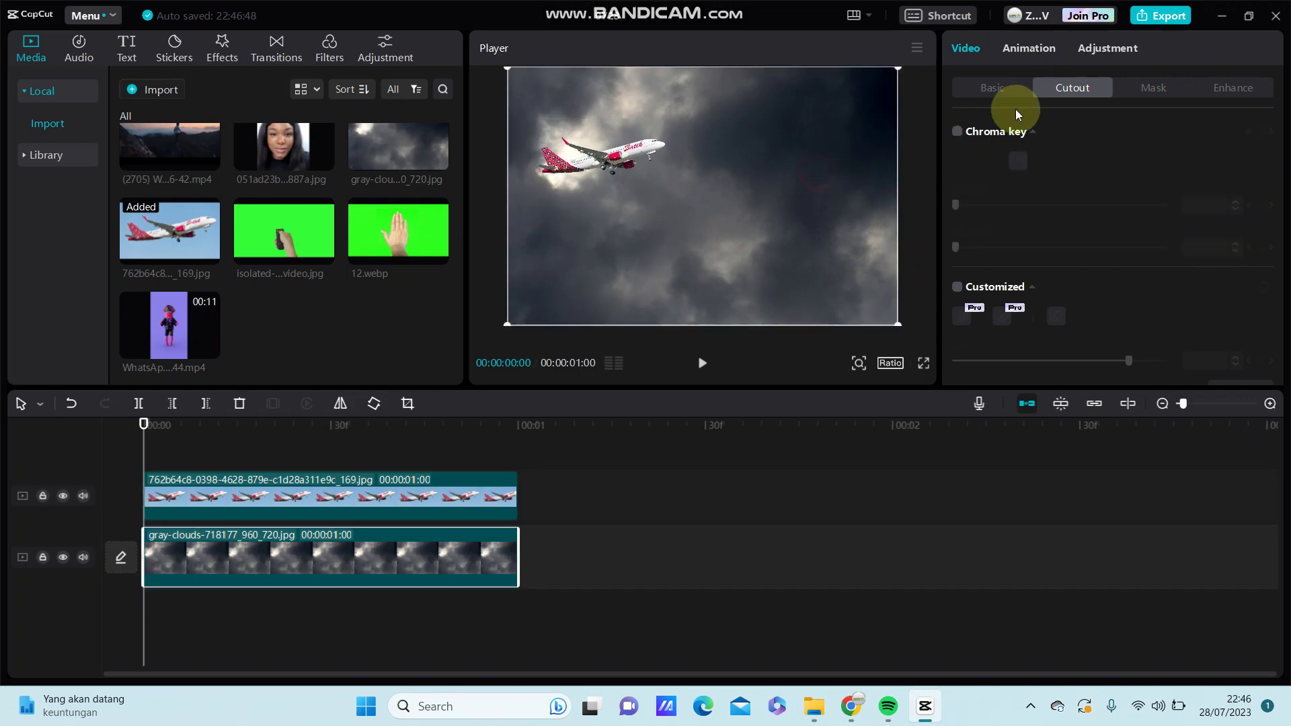
Step: Export the video with 1080P resolution and mp4 format
left_click(1142, 21)
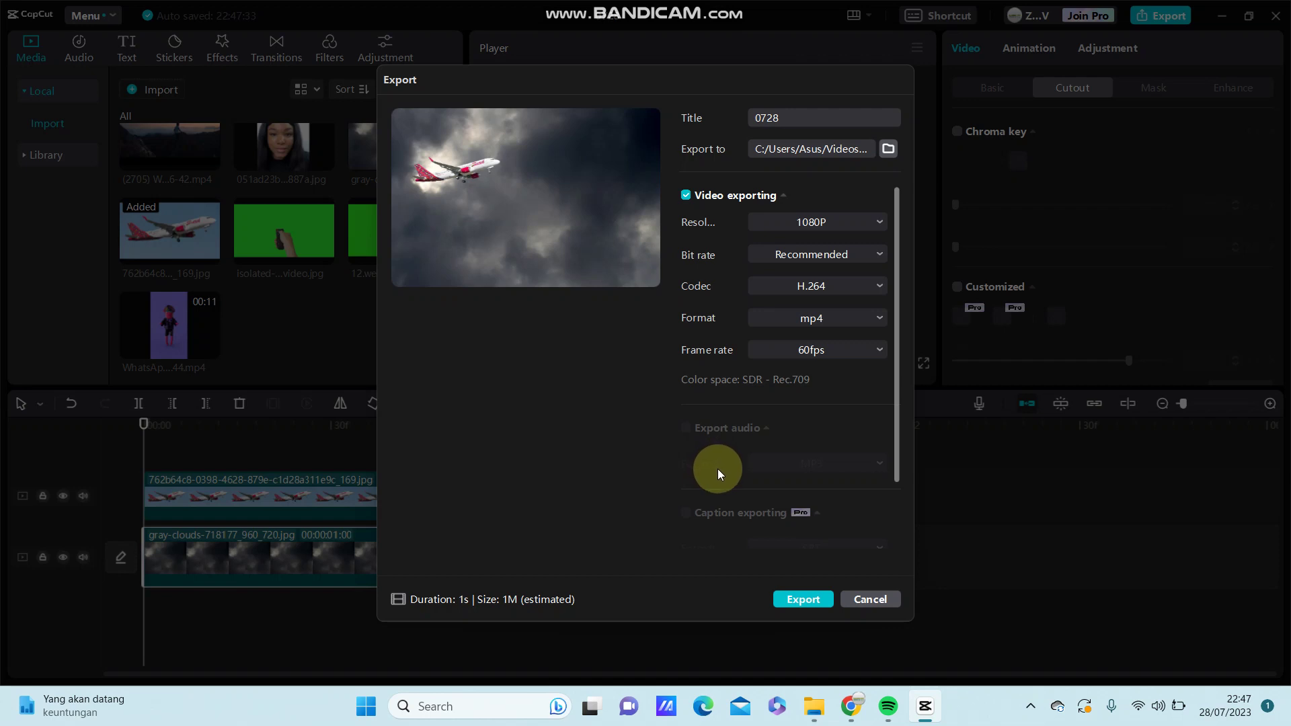
left_click(802, 600)
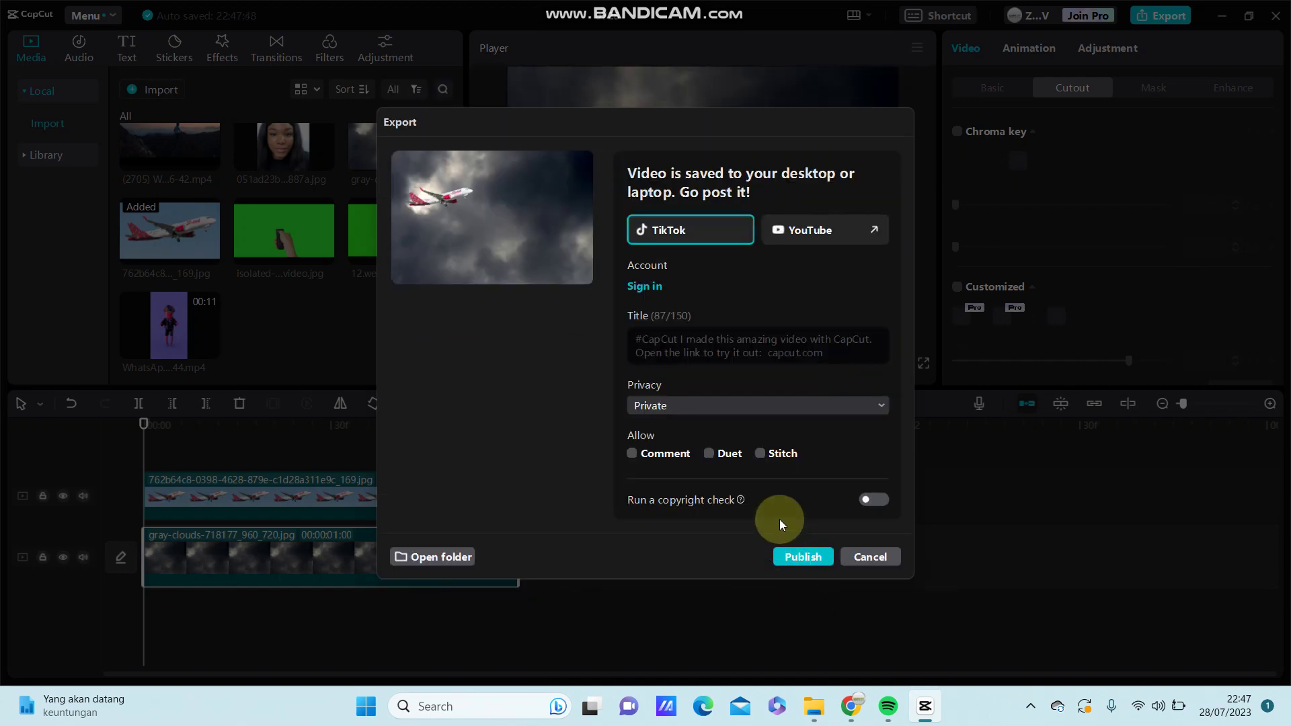